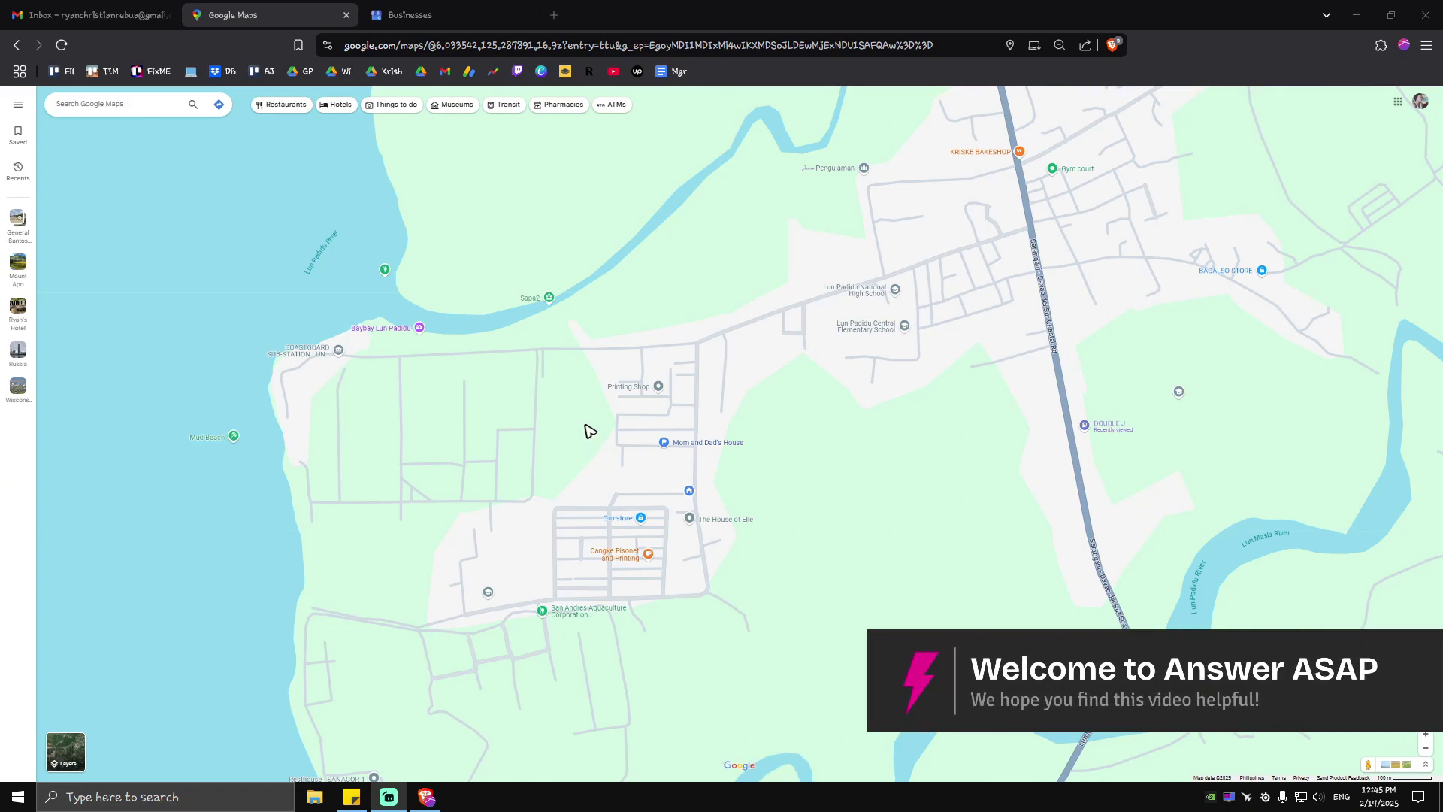
pyautogui.scroll(5, 662, 480)
pyautogui.scroll(3, 869, 538)
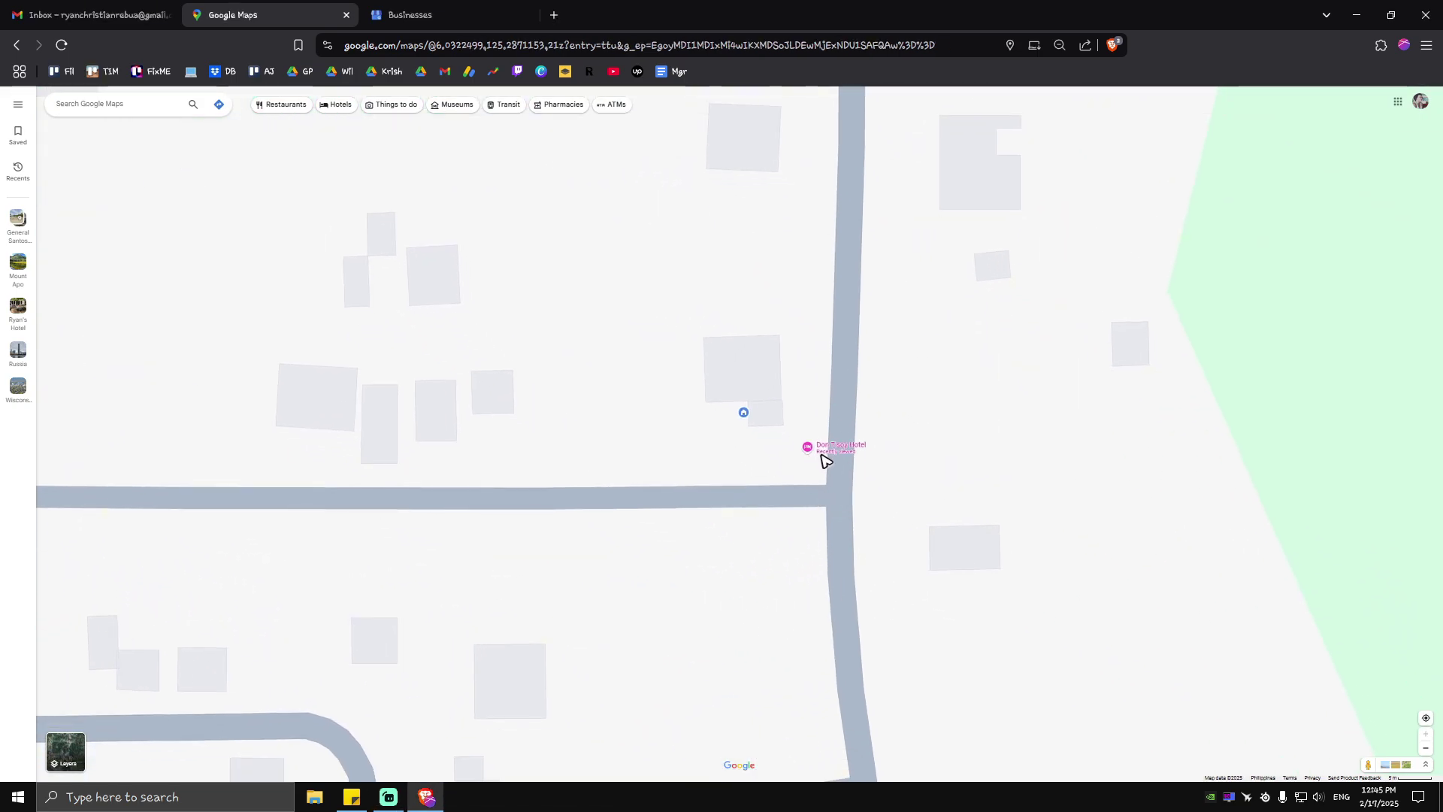
# Nudge the zoomed-in map so Don Tisoy Hotel's street corner is centered
pyautogui.moveTo(822, 462); pyautogui.dragTo(784, 458)
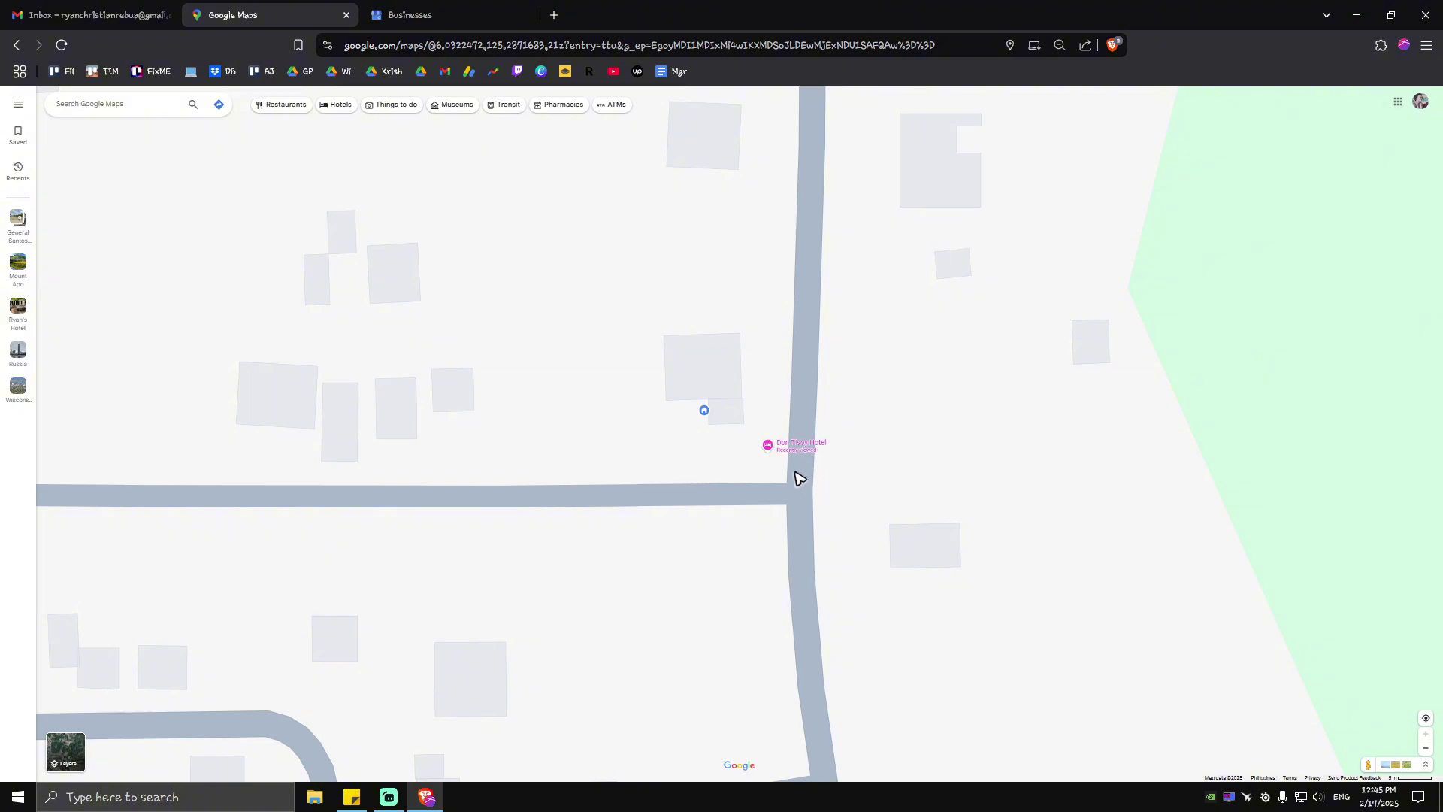
# Open Don Tisoy Hotel's place details and begin suggesting an edit to the listing
pyautogui.click(767, 446)
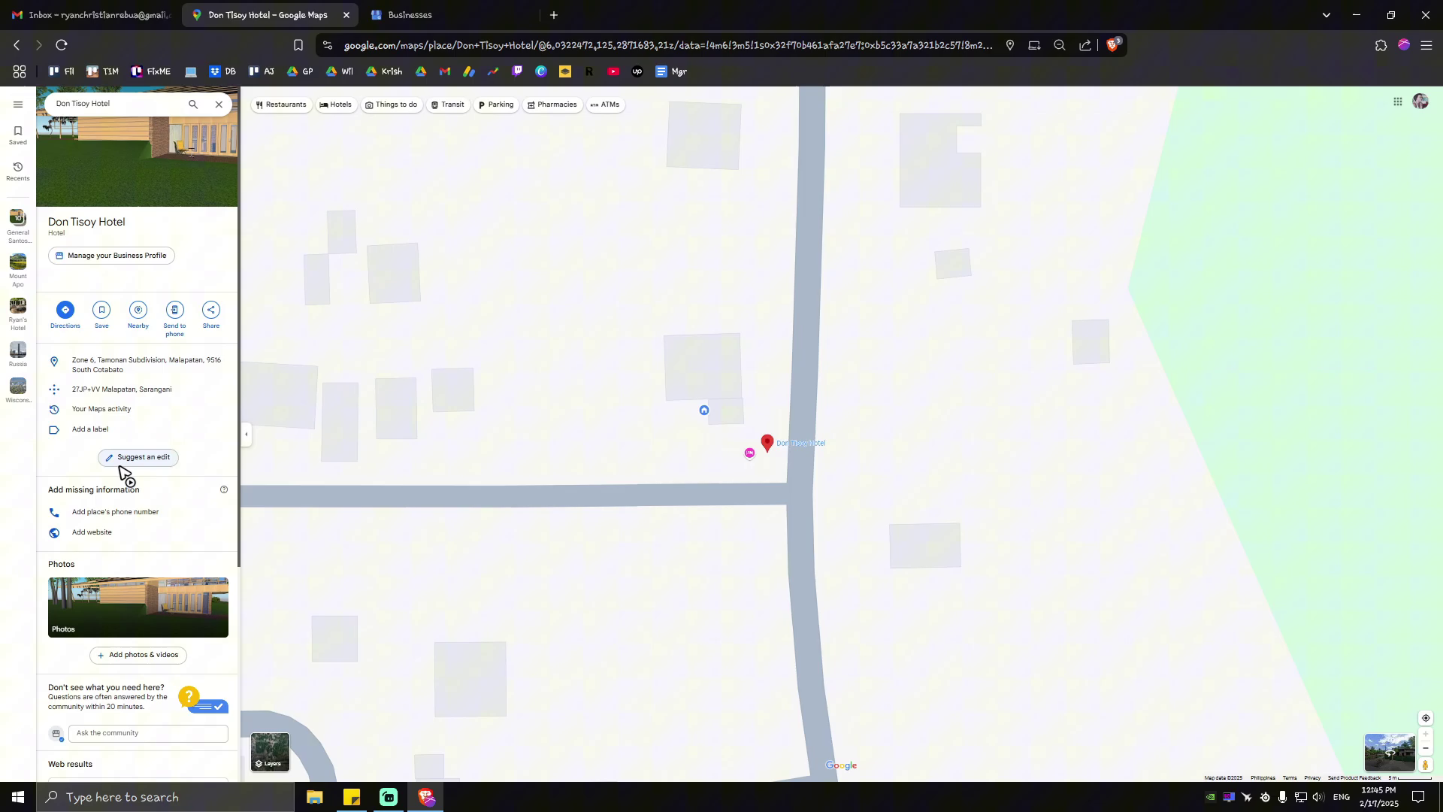
pyautogui.click(144, 459)
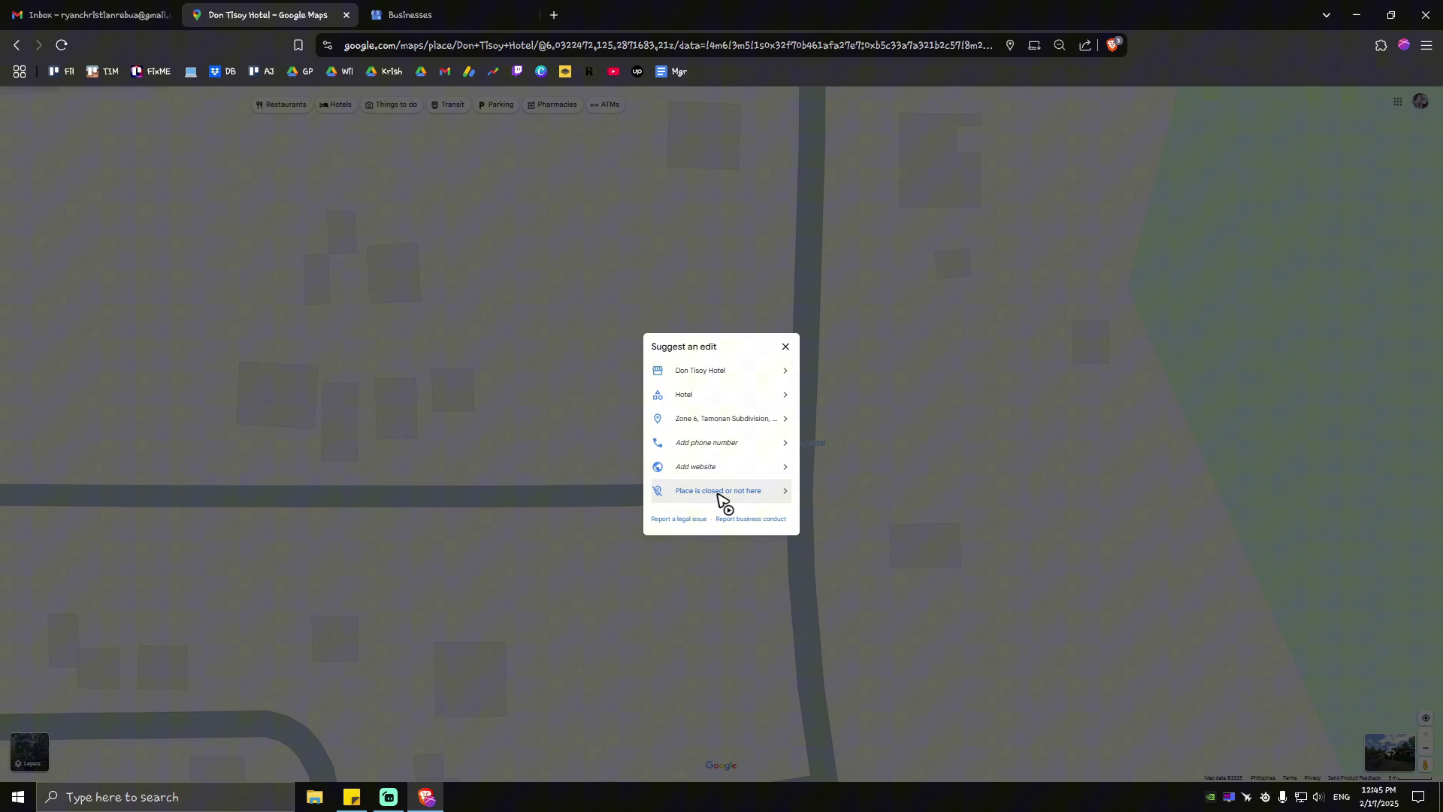
# Report Don Tisoy Hotel as closed, choosing Permanently closed, and submit the report
pyautogui.click(720, 500)
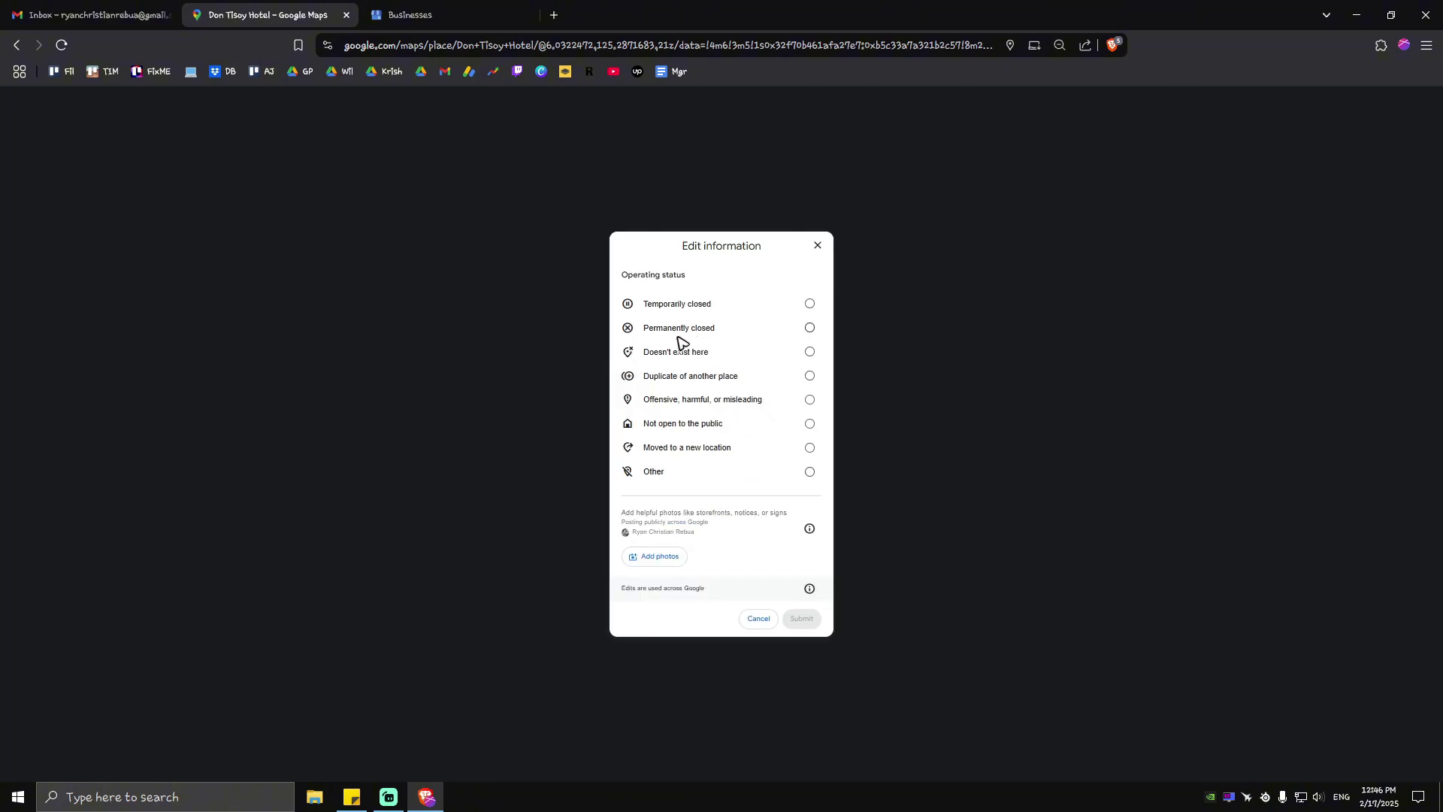
pyautogui.click(722, 331)
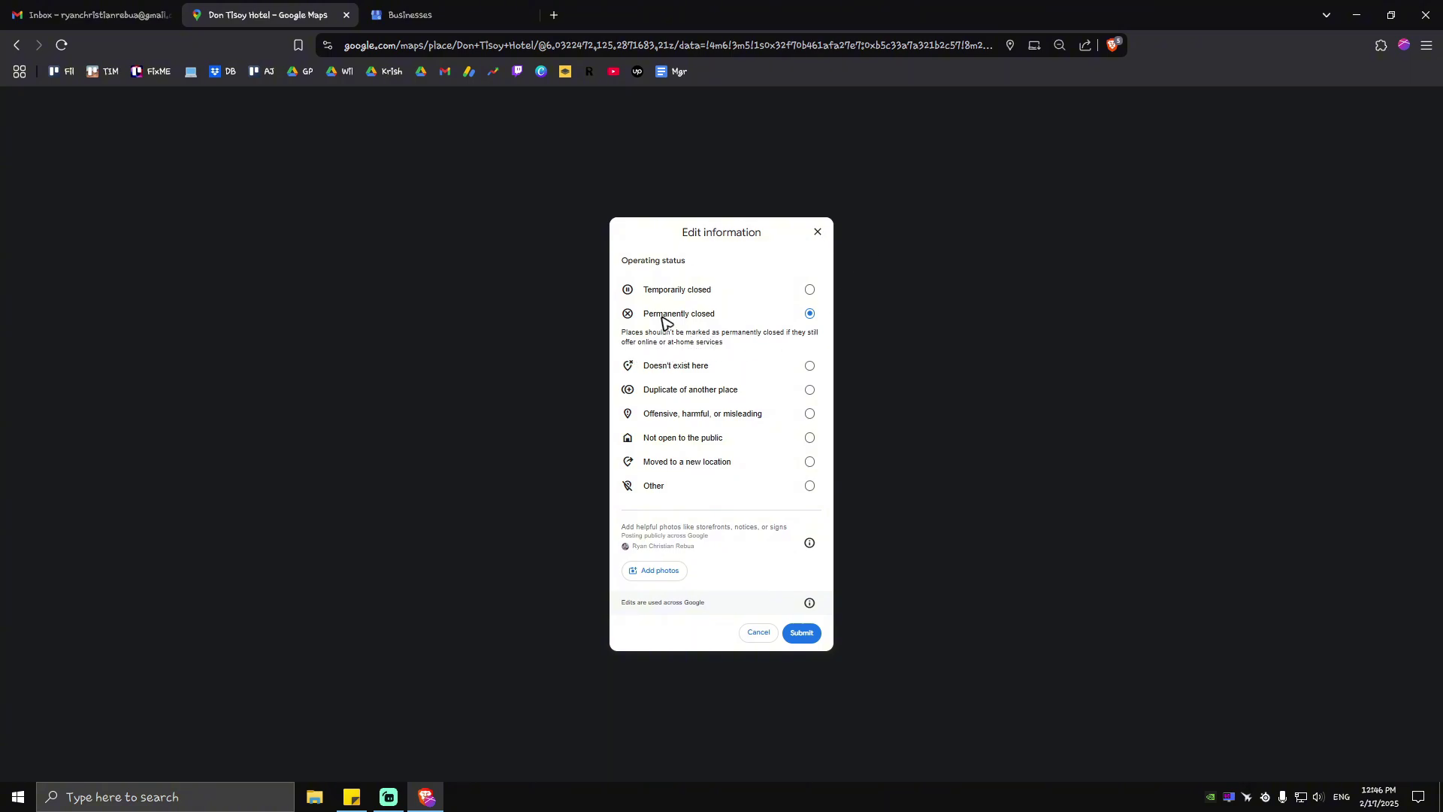
pyautogui.click(801, 633)
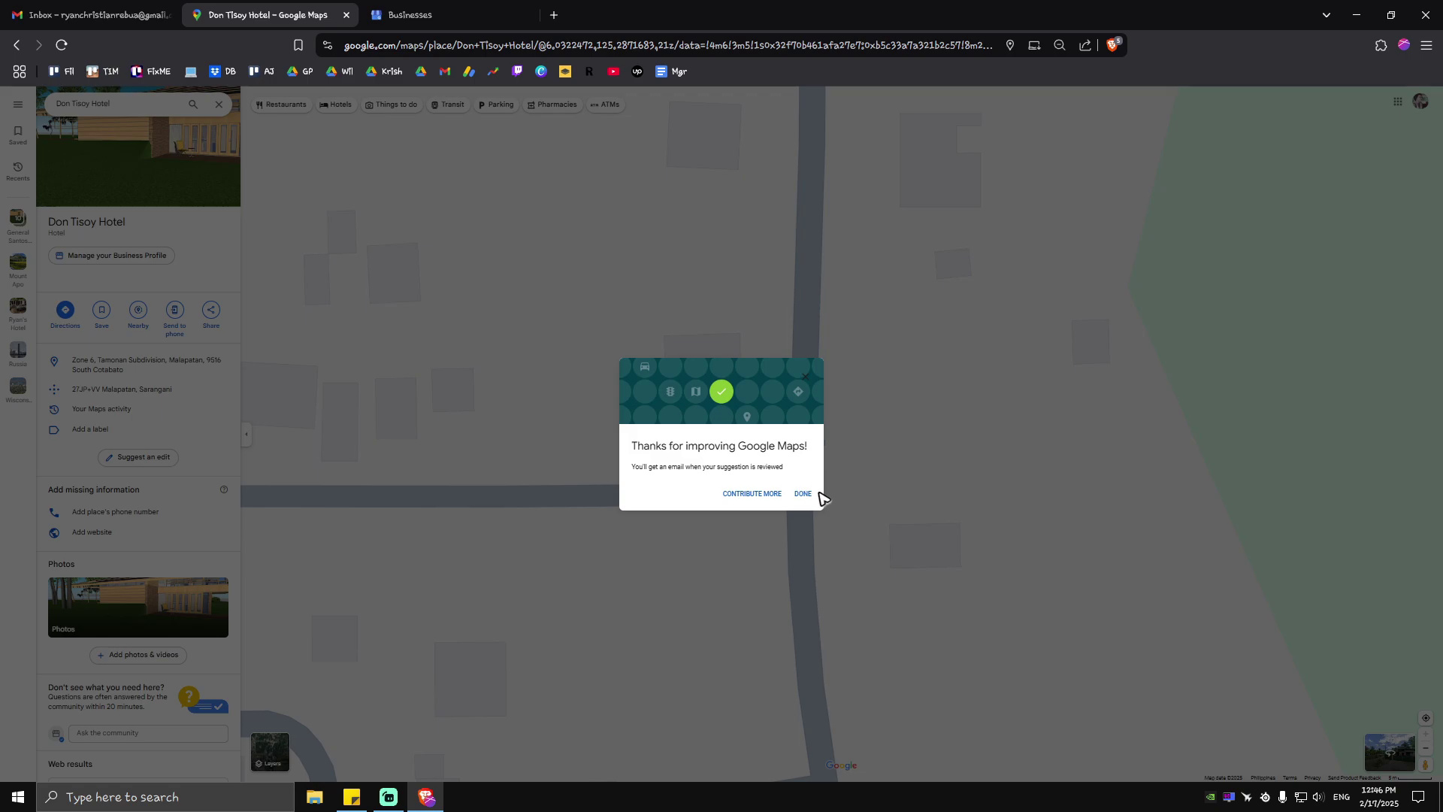
# Dismiss the thank-you confirmation and return to the Business Profile Manager businesses list
pyautogui.click(806, 492)
pyautogui.click(803, 493)
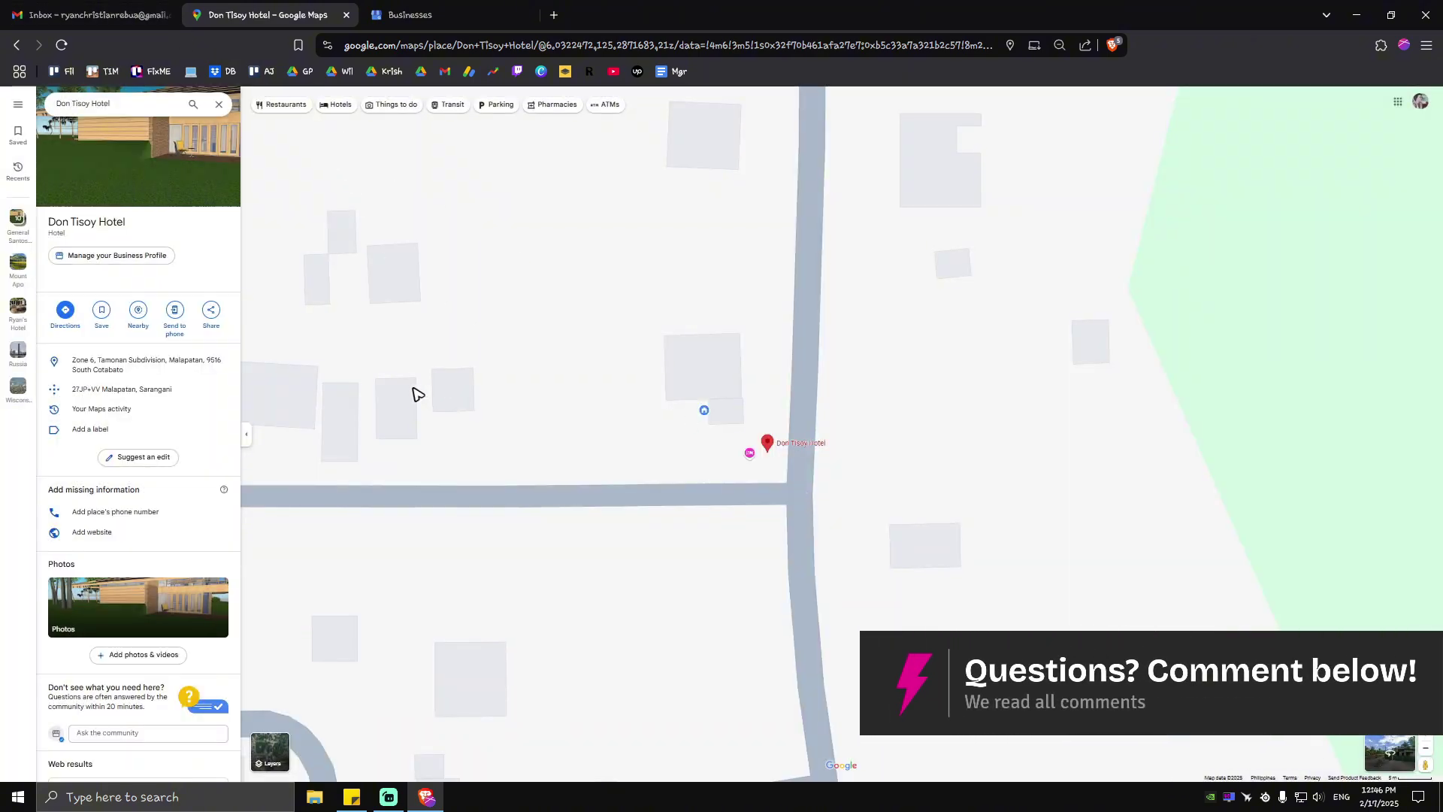
pyautogui.click(412, 15)
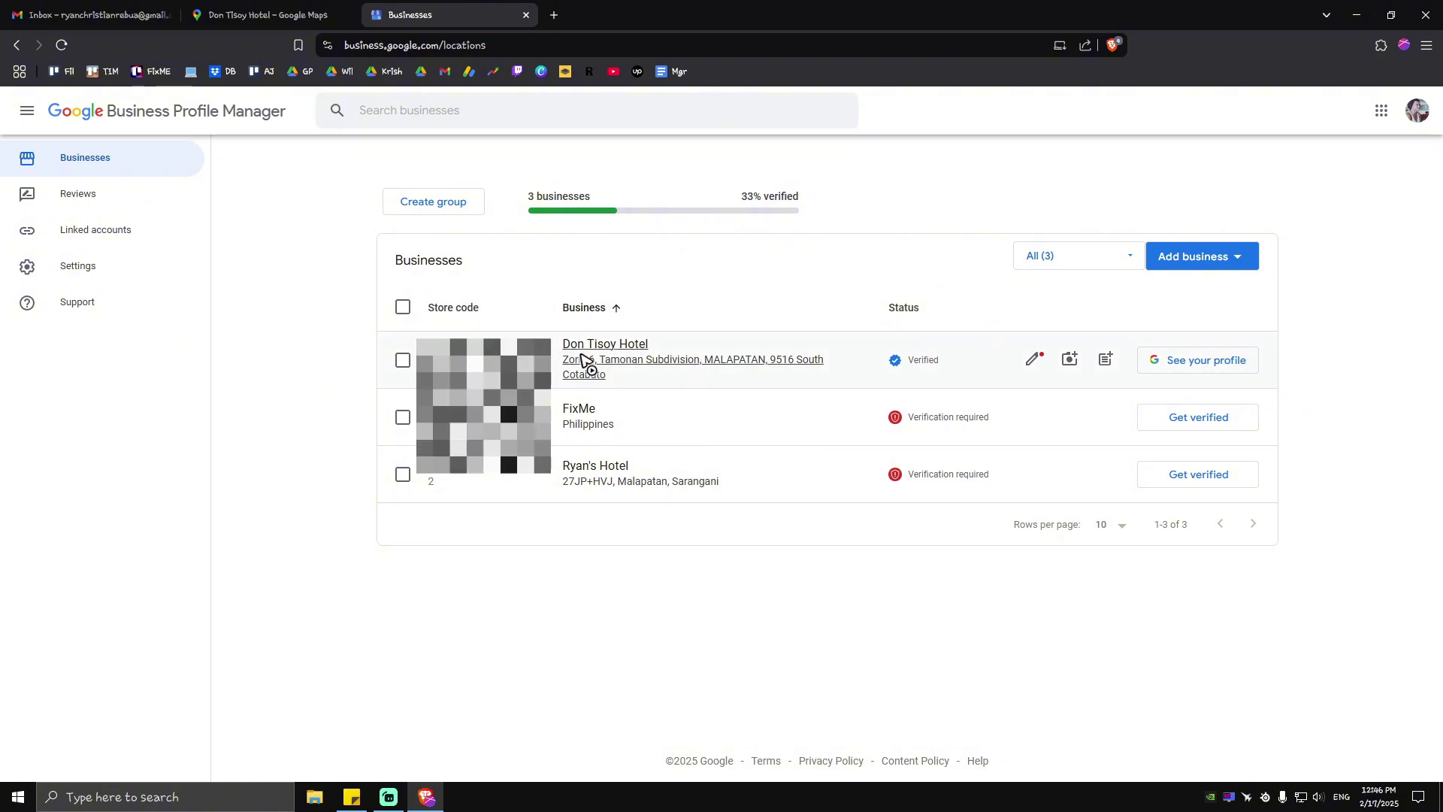
# Open the Don Tisoy Hotel row from the Businesses list to view its profile
pyautogui.click(665, 364)
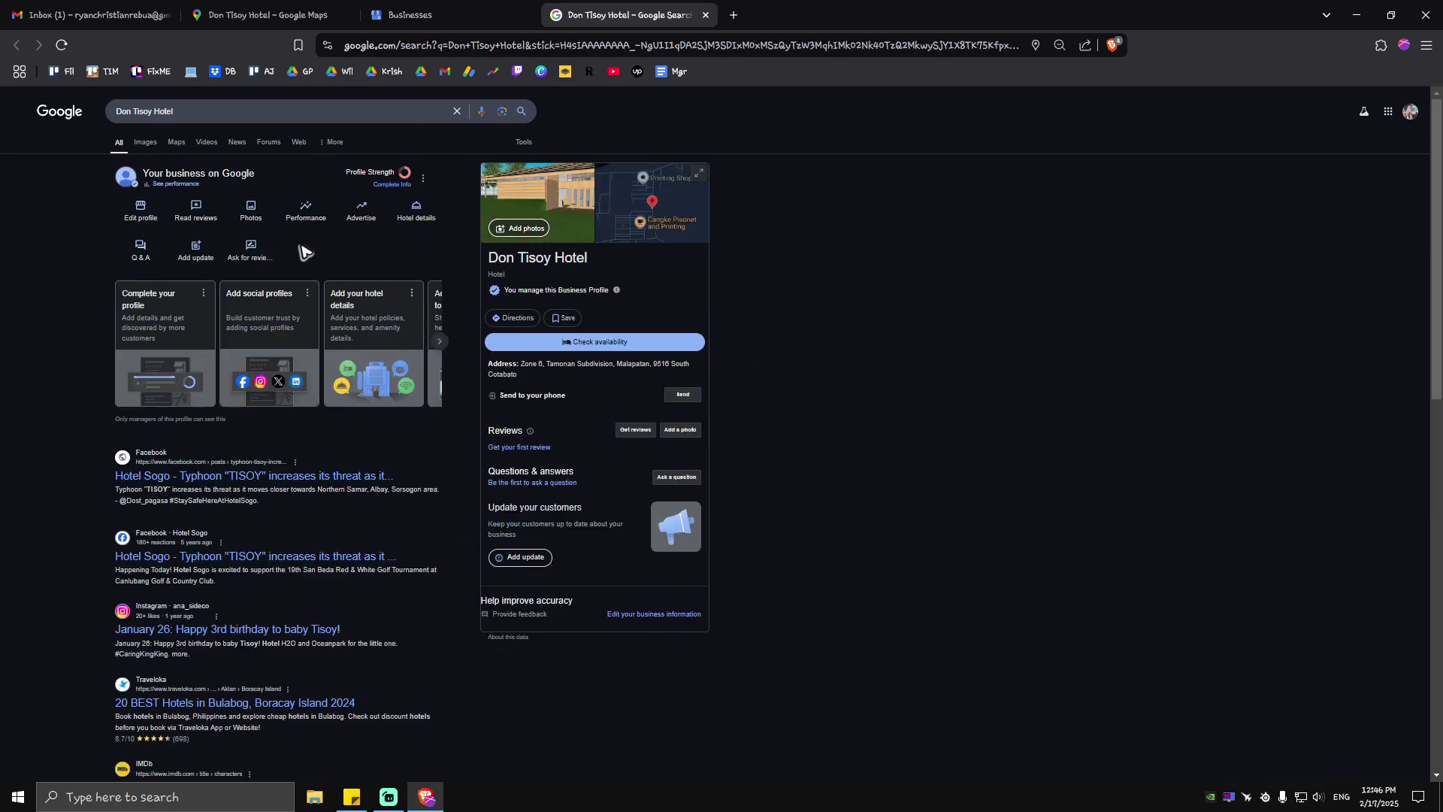
# From the profile's more-options menu, go to Business Profile settings, then Remove Business Profile
pyautogui.click(423, 177)
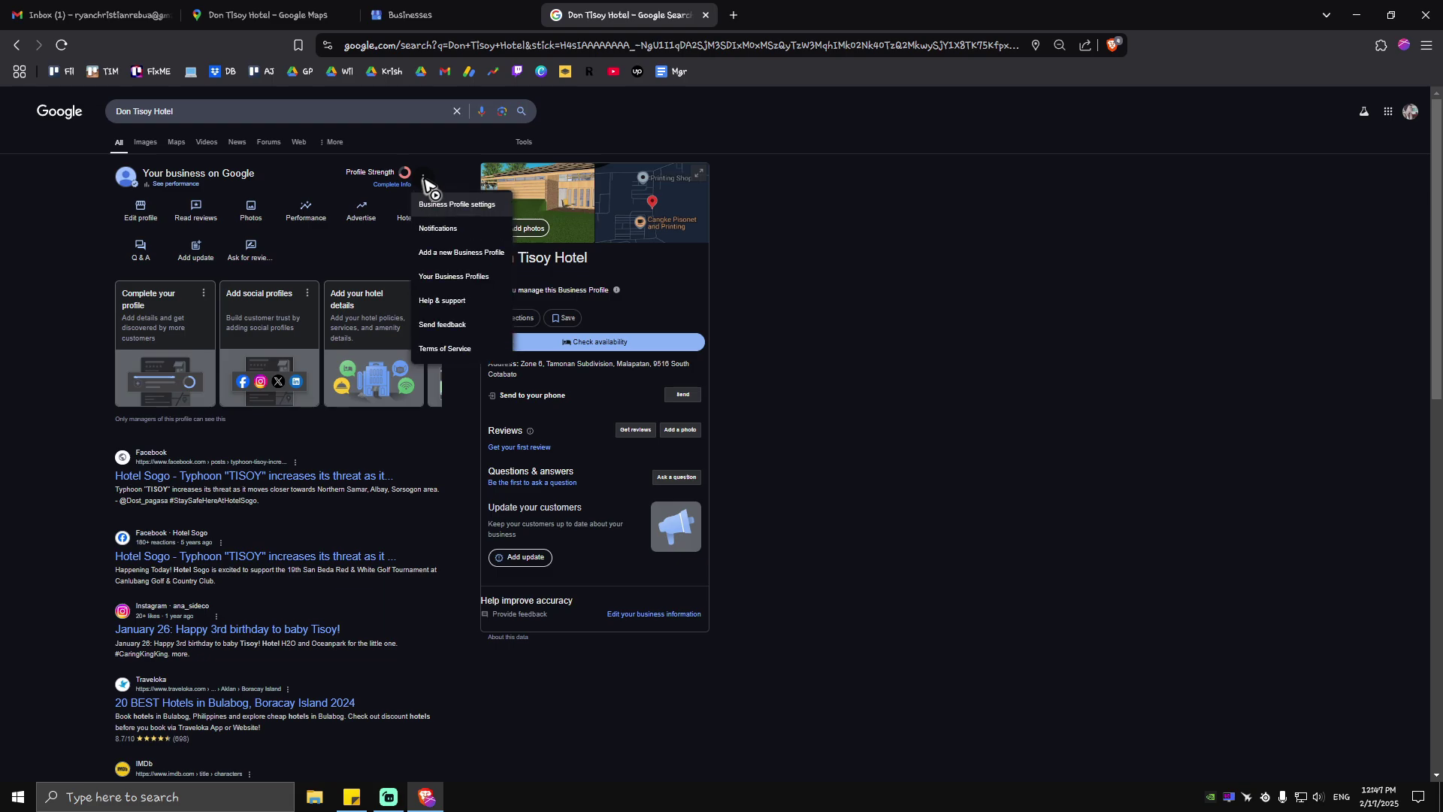
pyautogui.click(461, 207)
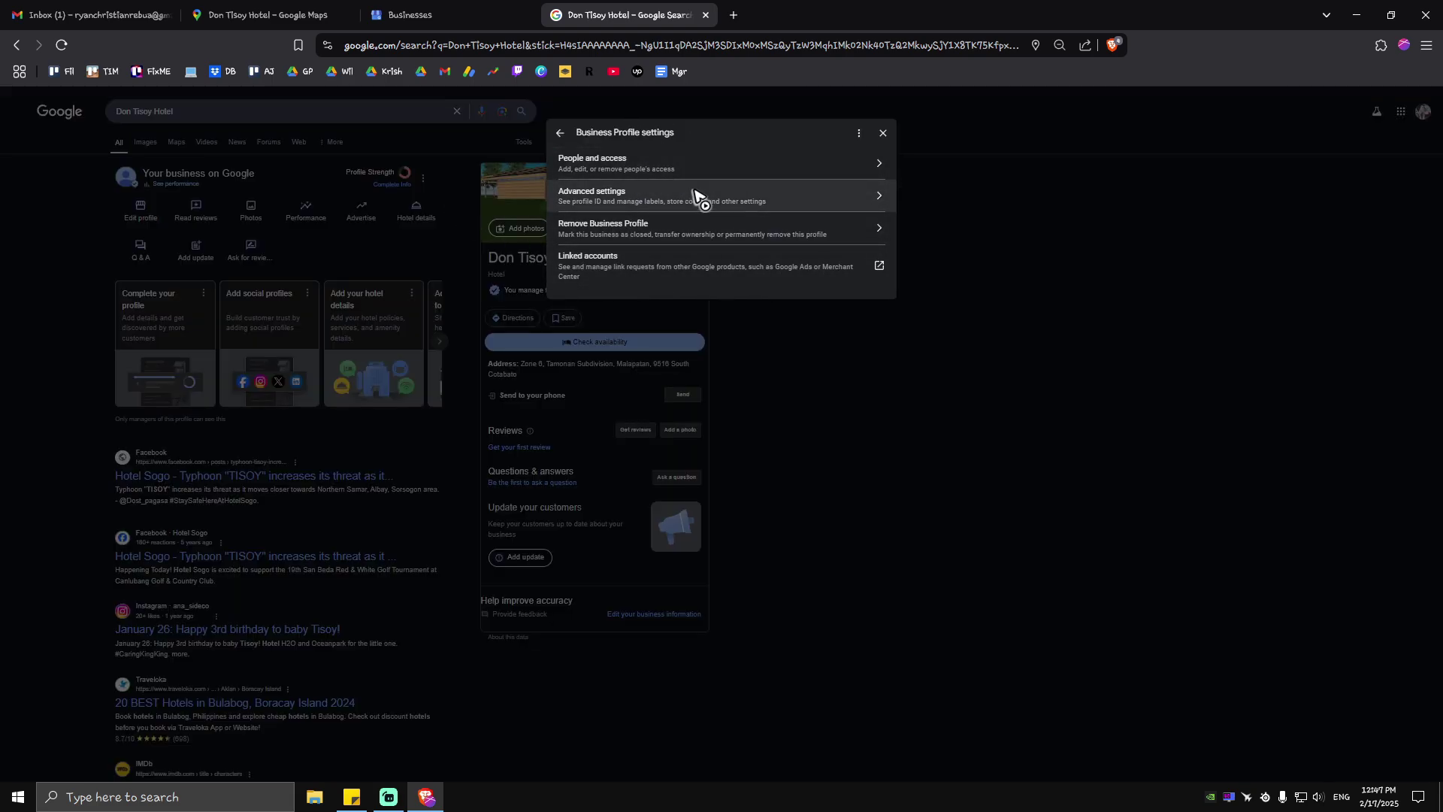
pyautogui.click(610, 239)
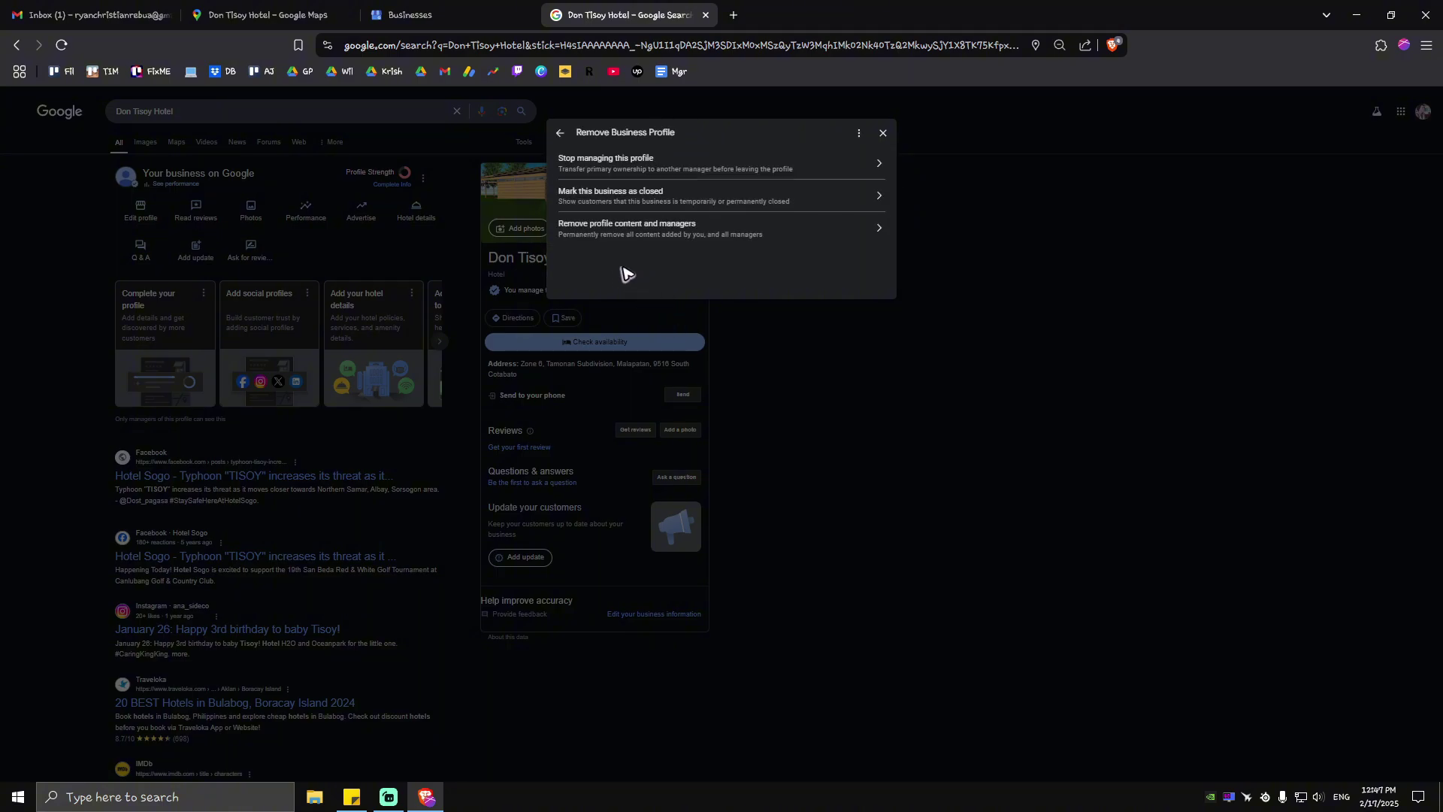
pyautogui.click(653, 239)
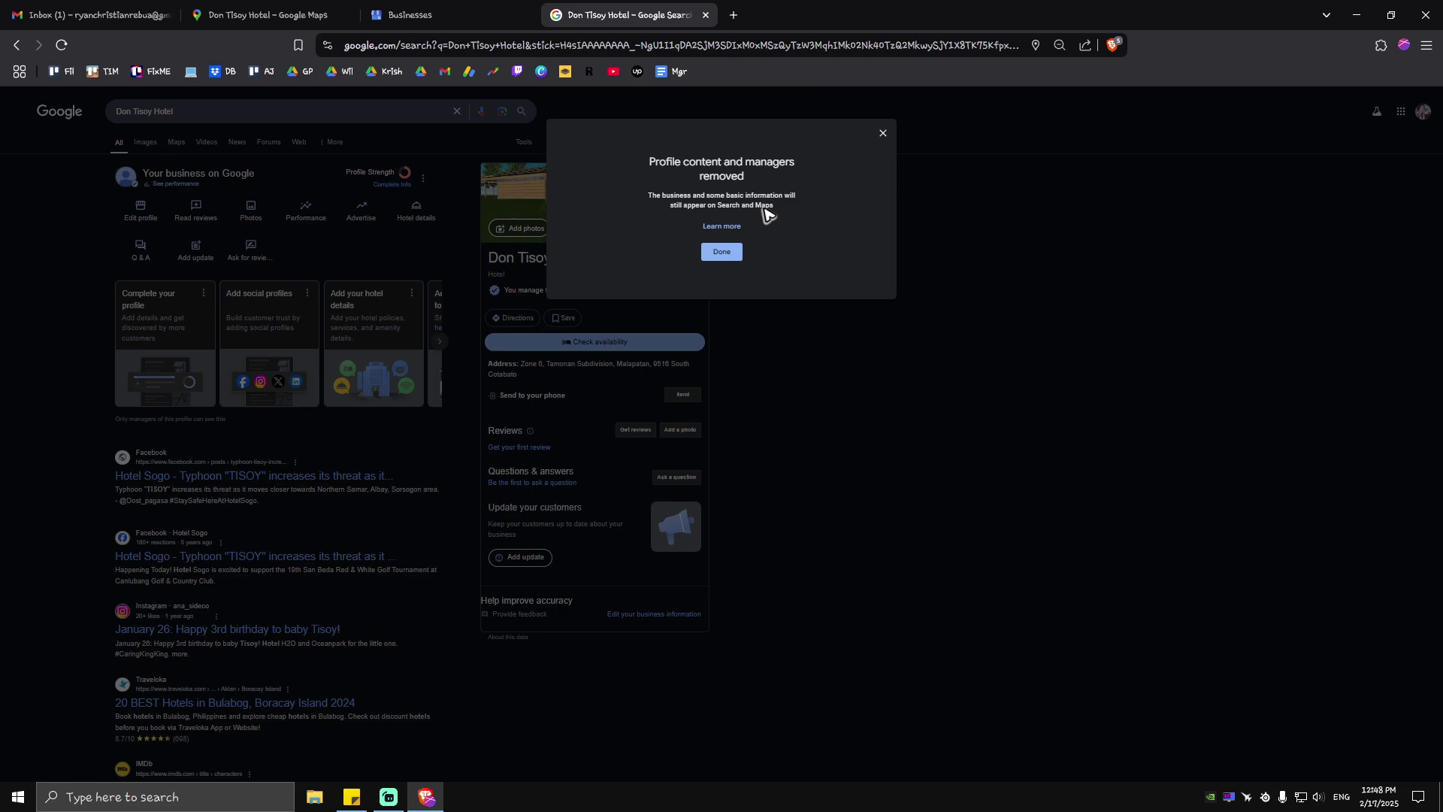
# Dismiss the removal confirmation and reload the Business Profile Manager business list
pyautogui.click(735, 250)
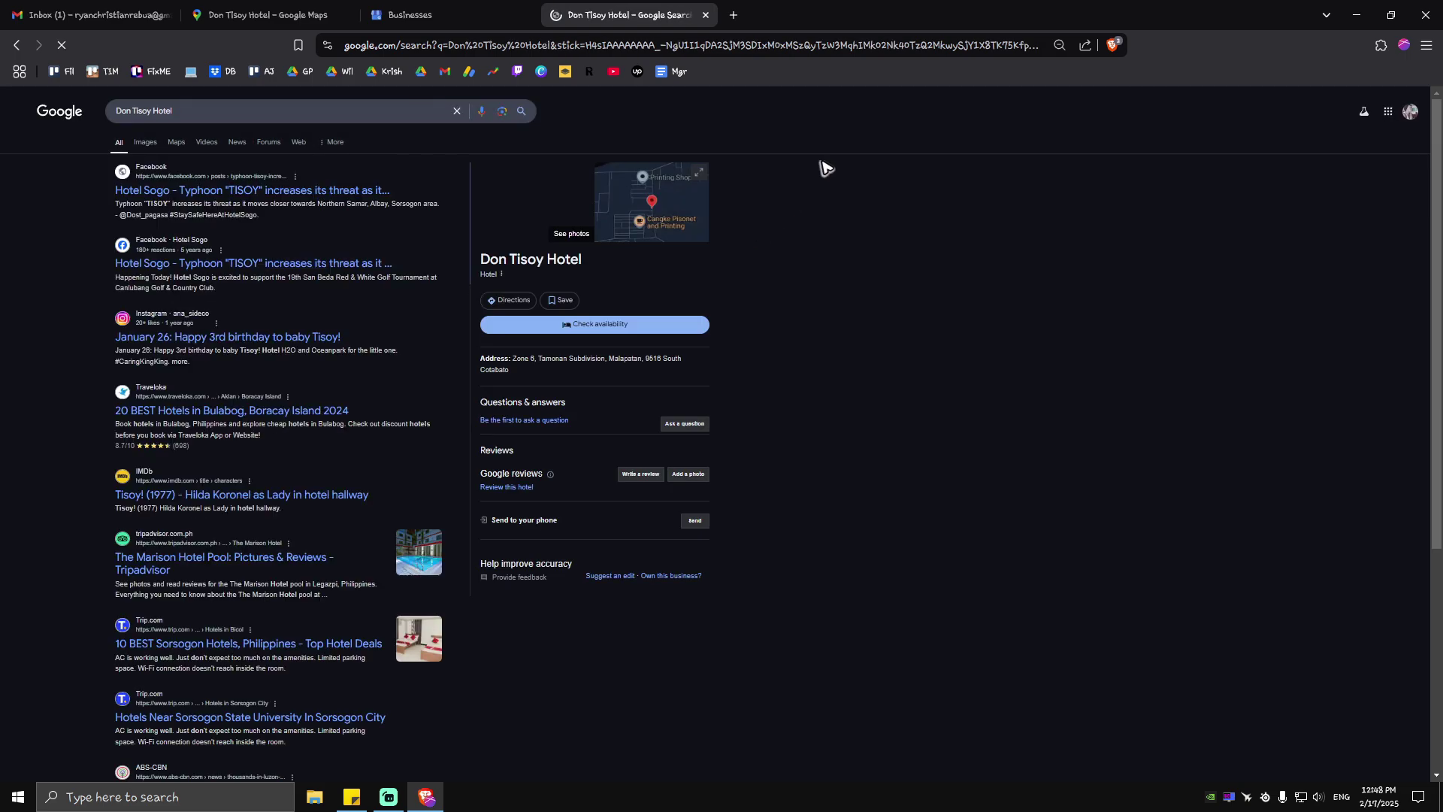
pyautogui.click(462, 16)
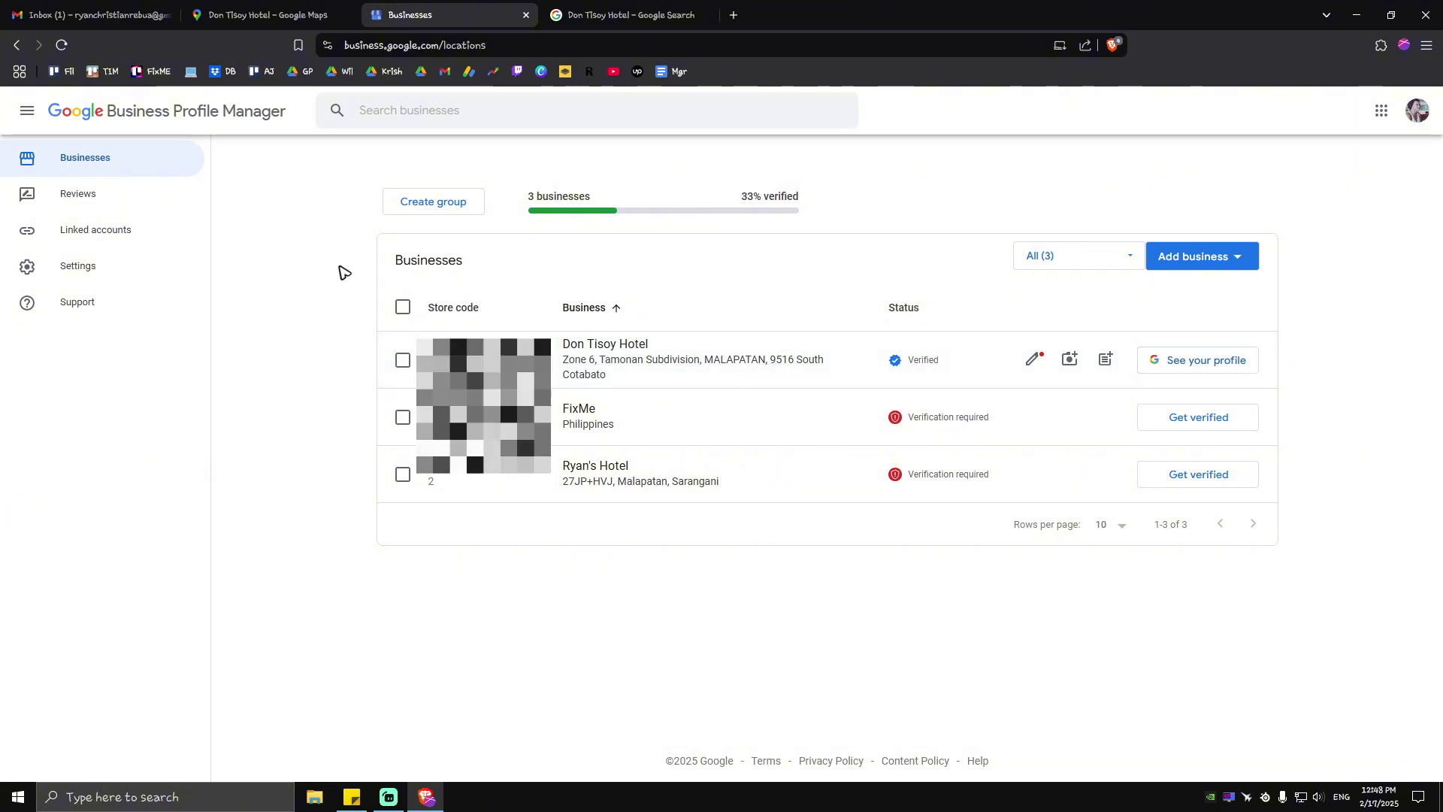
pyautogui.press('F5')
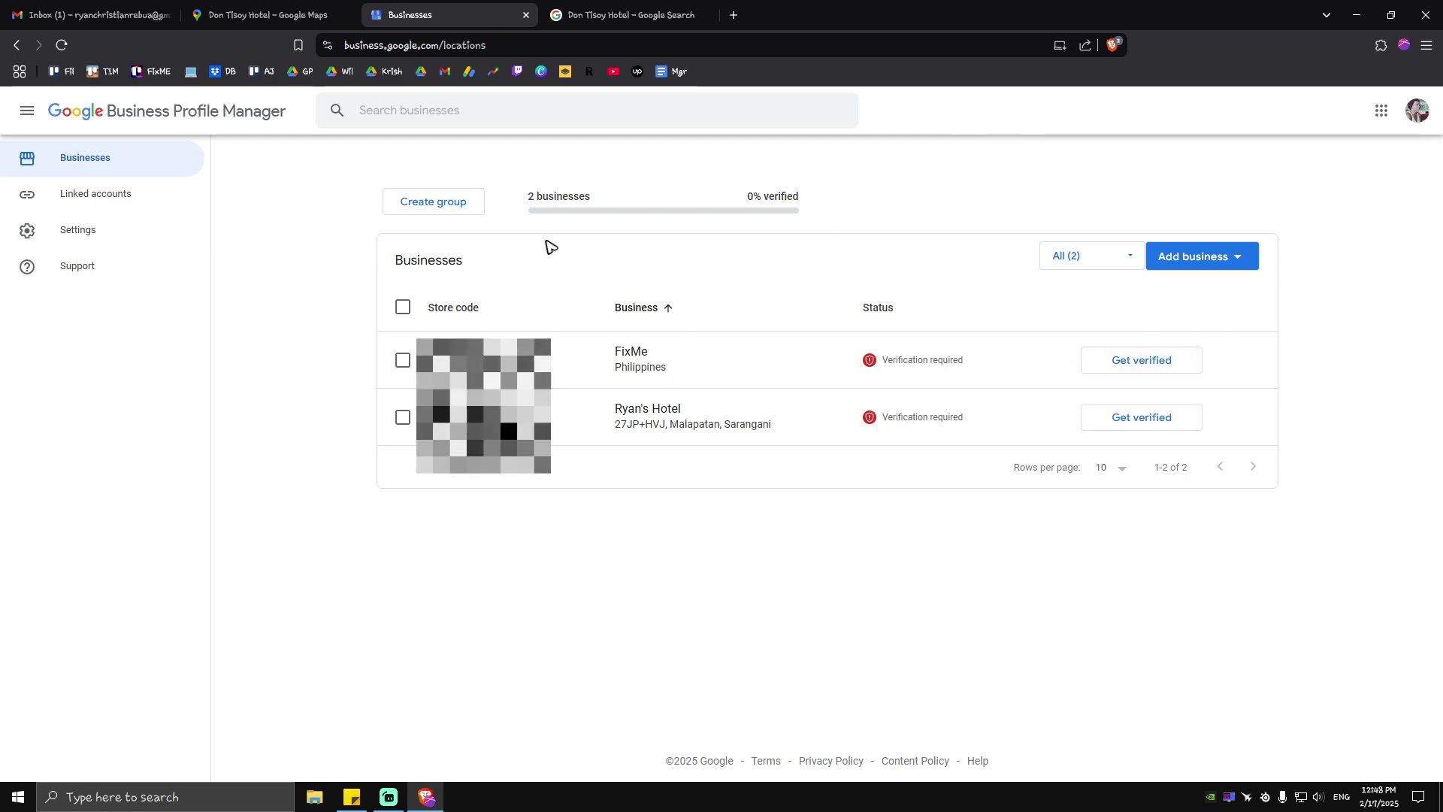
# Select Ryan's Hotel and show its bulk Actions menu with status and removal options
pyautogui.click(403, 418)
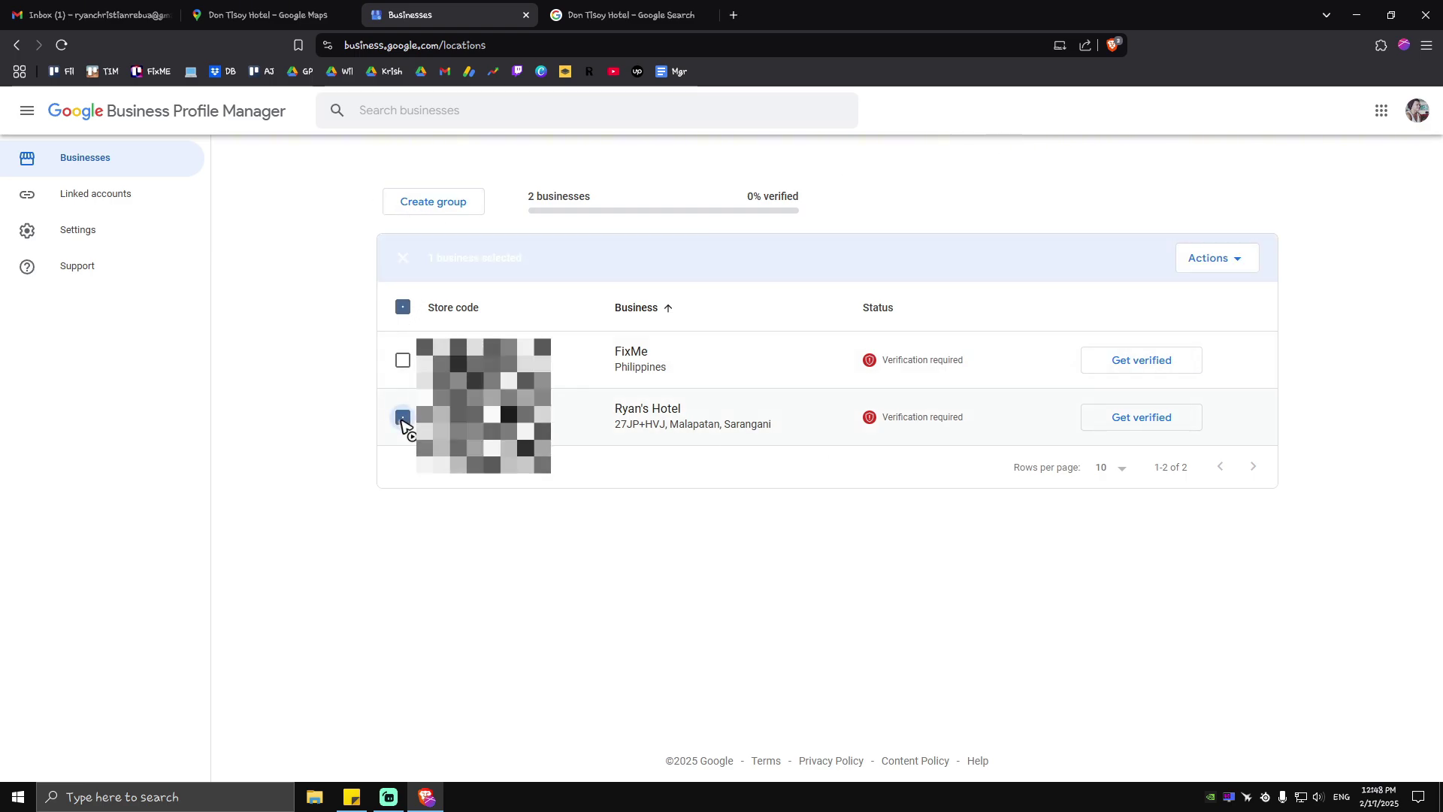
pyautogui.click(1235, 262)
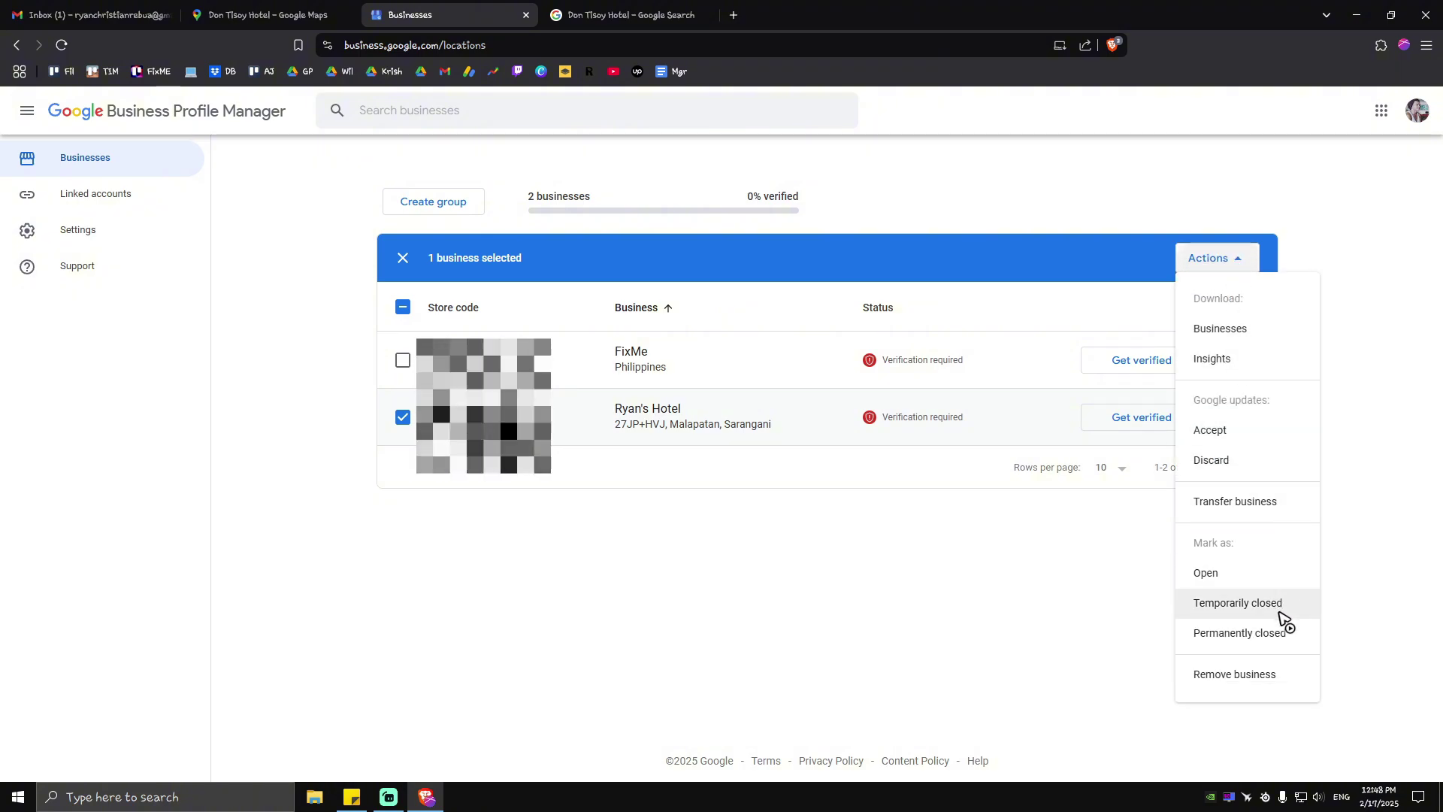